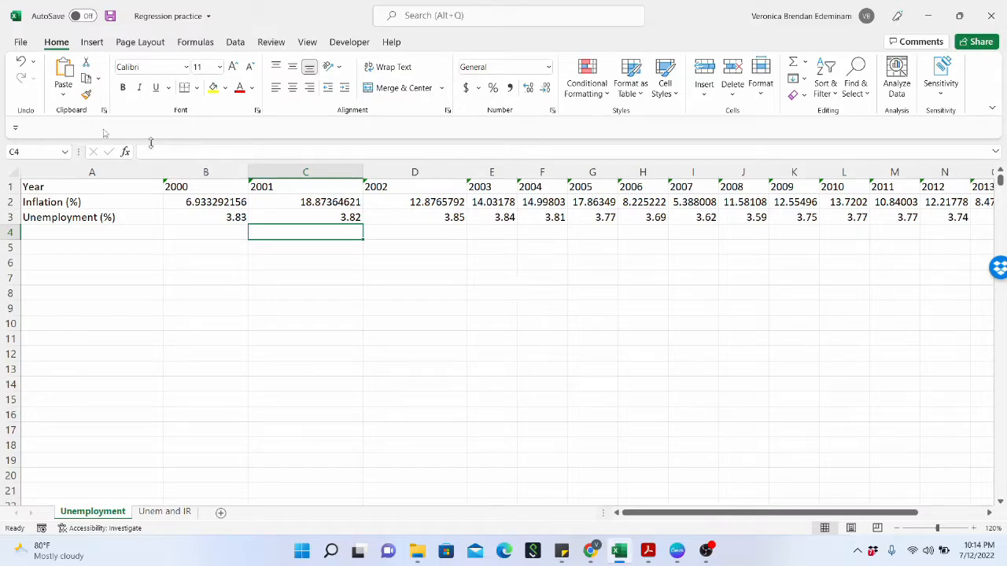
Step: Examine the Year, Inflation (%) and Unemployment (%) rows and their labels in column A of the Unemployment sheet
click(8, 186)
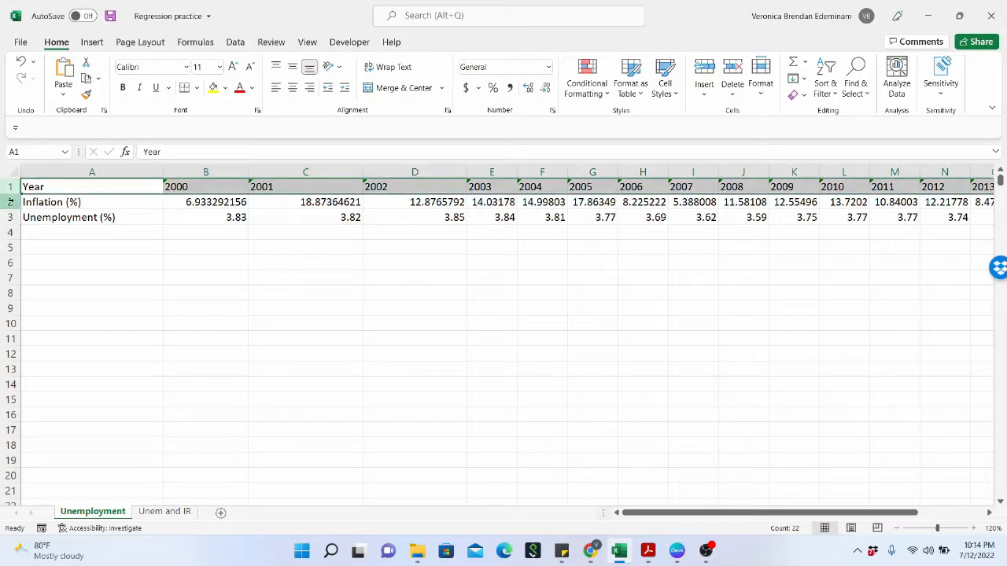
click(11, 203)
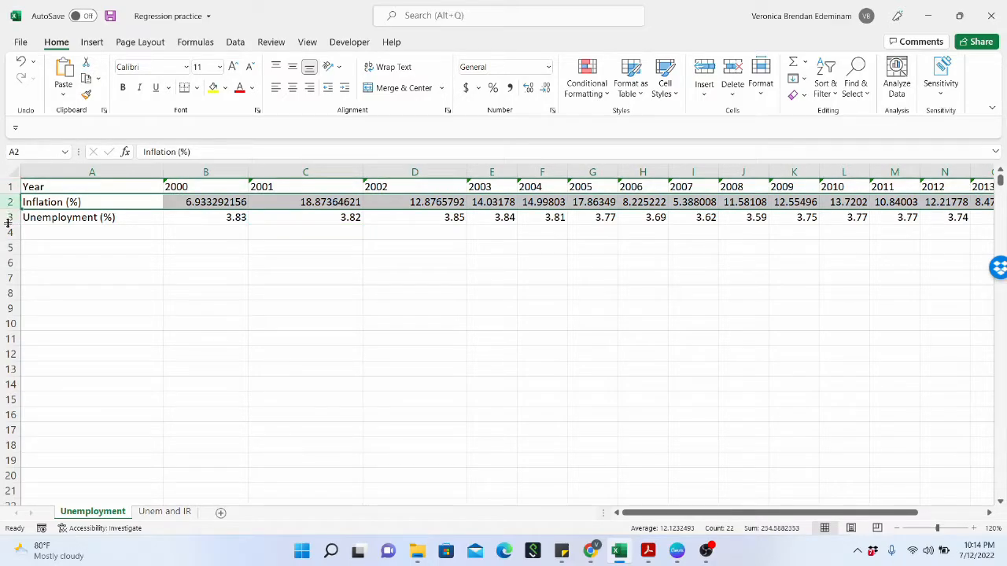
click(8, 218)
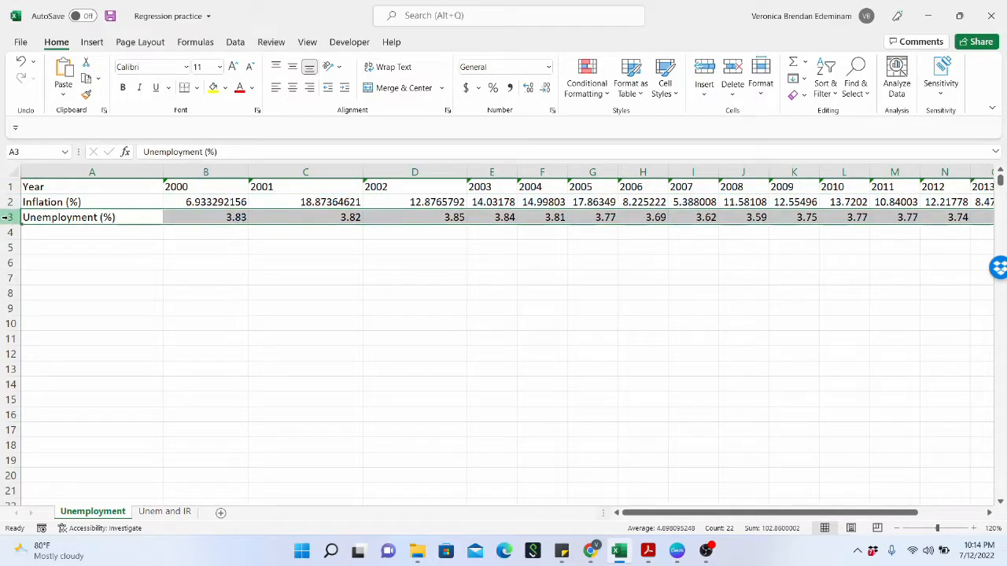
click(298, 278)
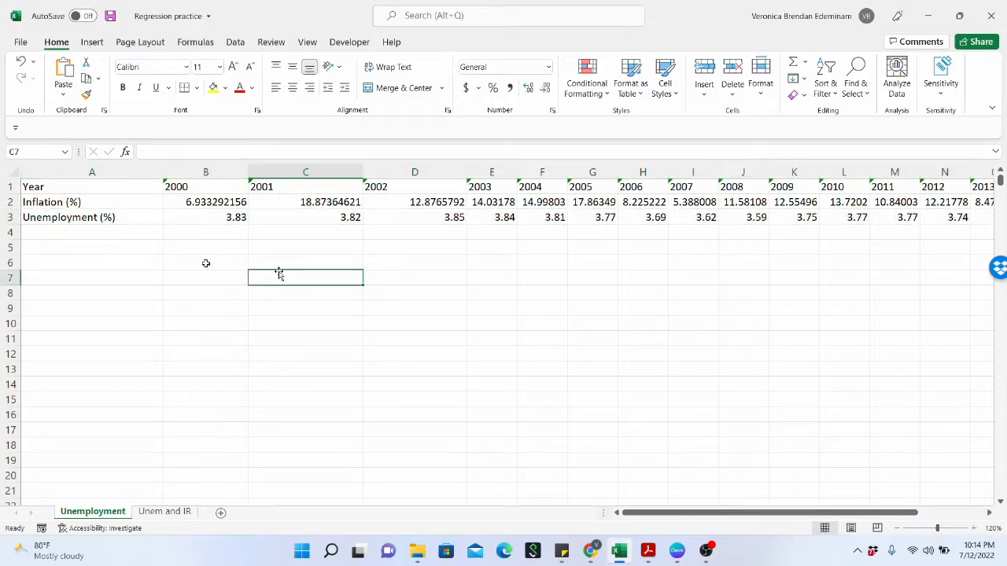
click(101, 261)
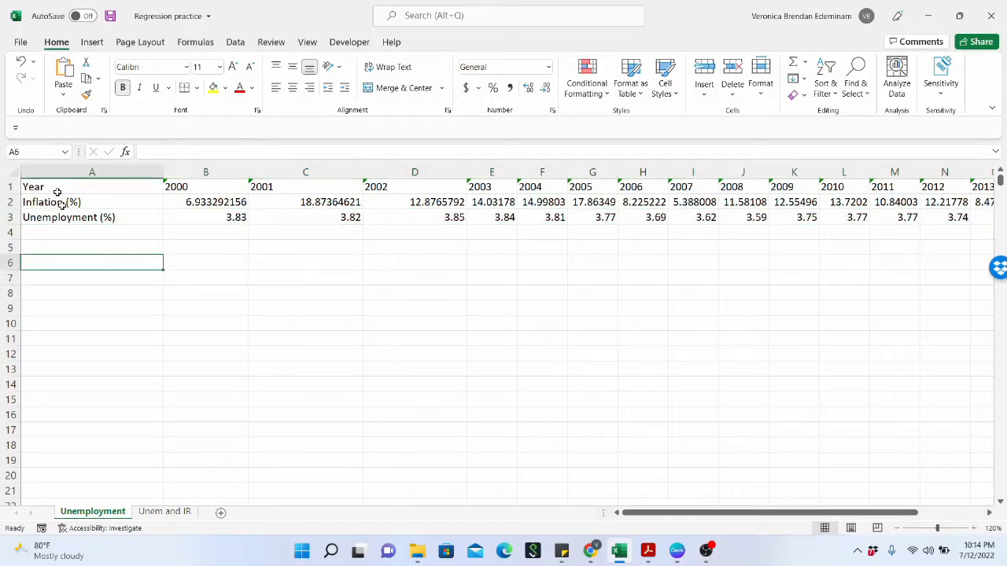
drag(70, 188, 68, 233)
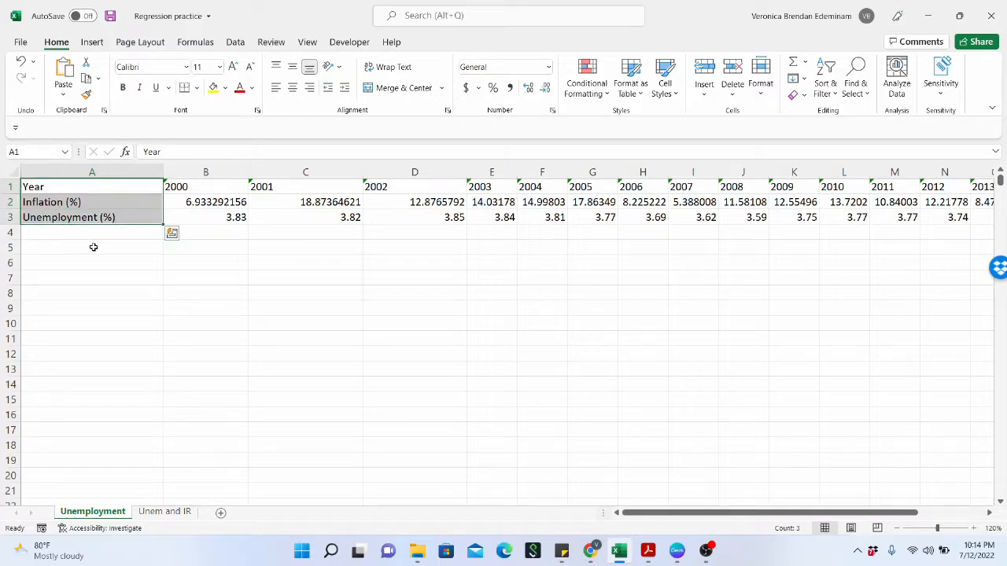
click(90, 246)
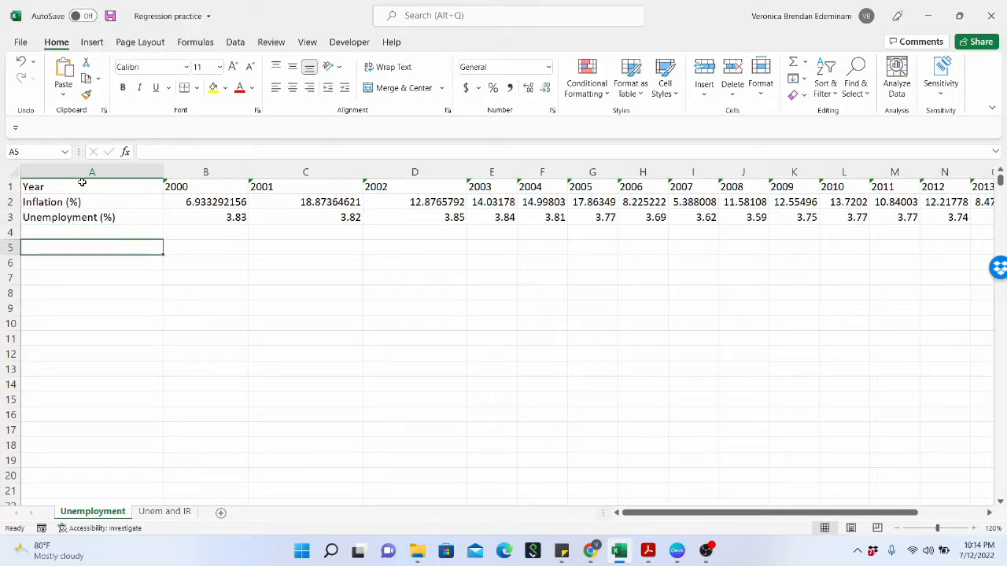
drag(83, 187, 90, 220)
click(93, 250)
Step: Copy rows 1 to 3 holding the Year, Inflation (%) and Unemployment (%) data
drag(14, 188, 16, 221)
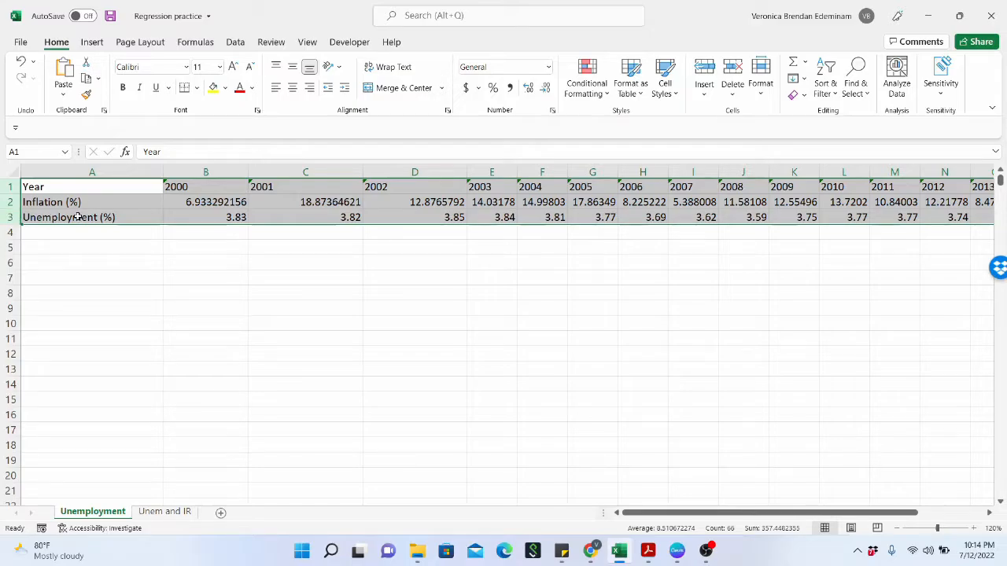
key(ctrl+c)
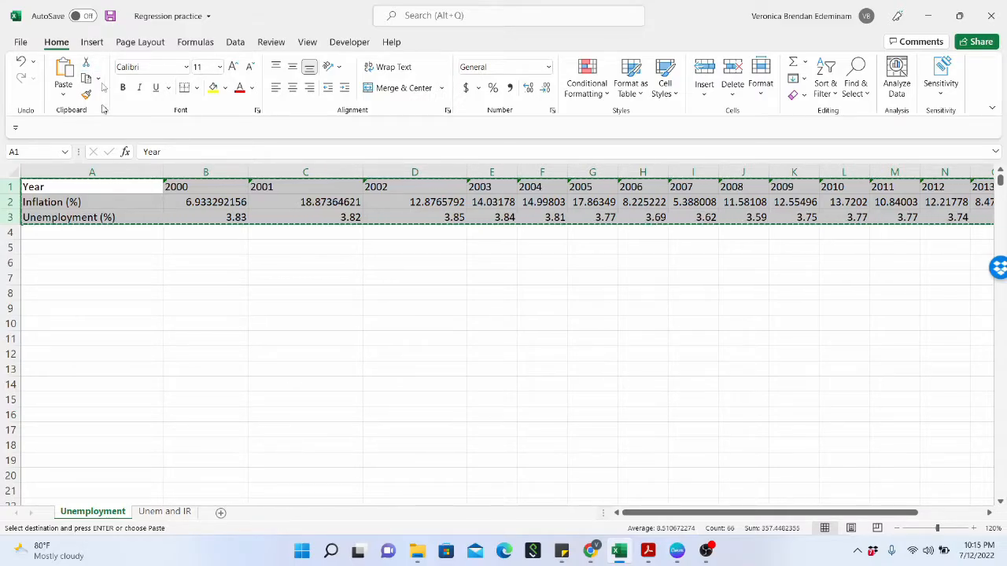
key(Escape)
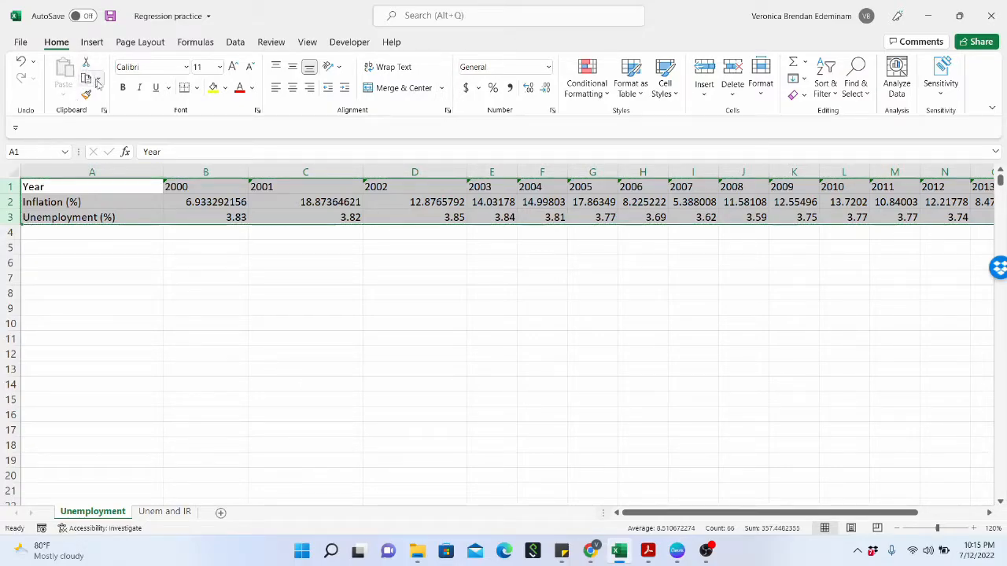
click(97, 78)
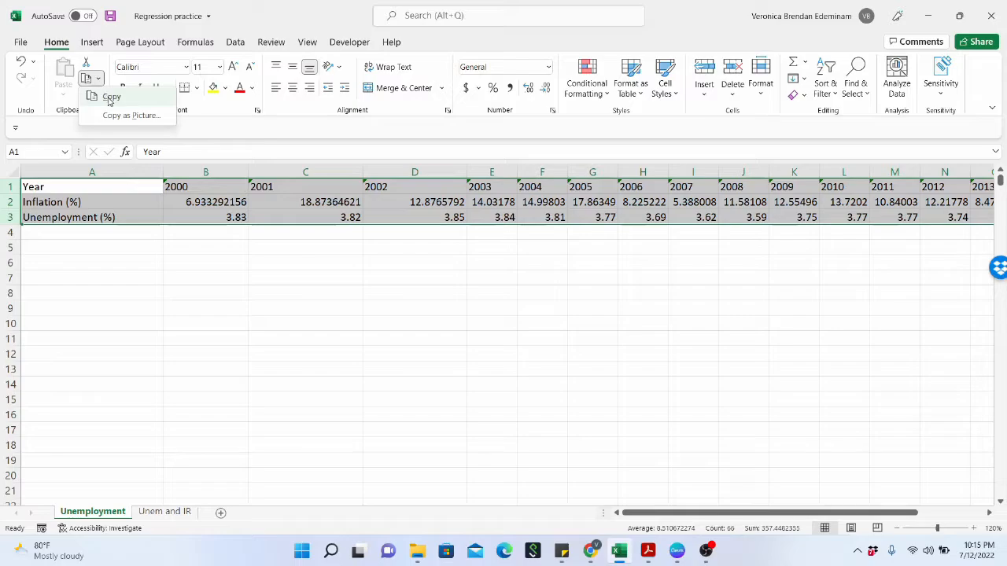
click(108, 97)
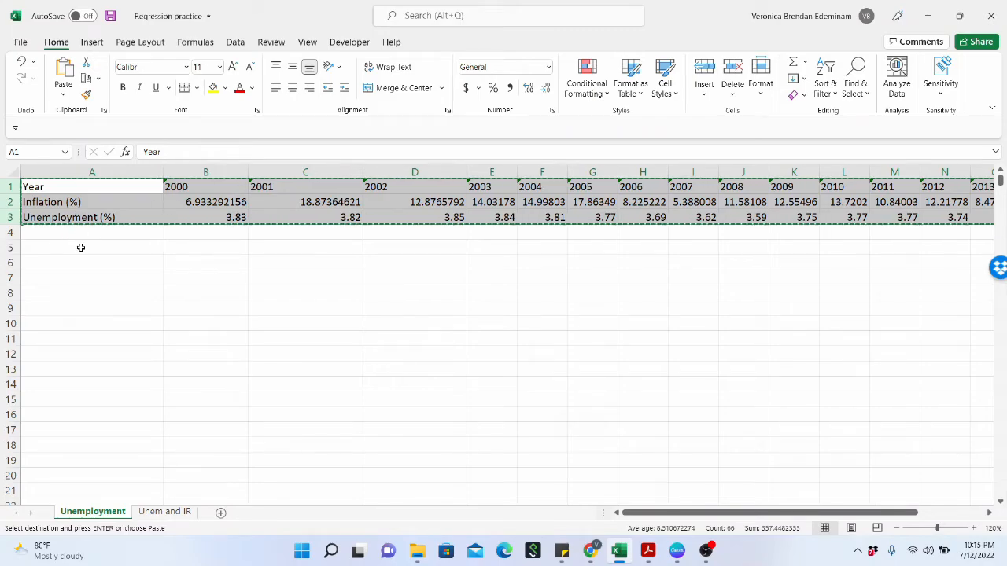
Step: Paste the copied rows transposed at cell A5, check the pasted data, and undo the paste
click(81, 247)
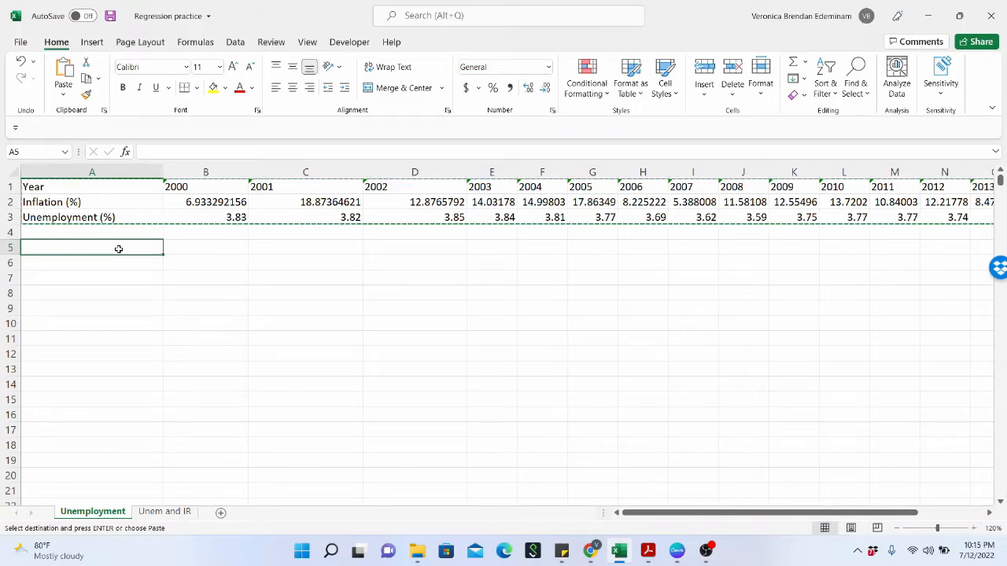
right_click(118, 249)
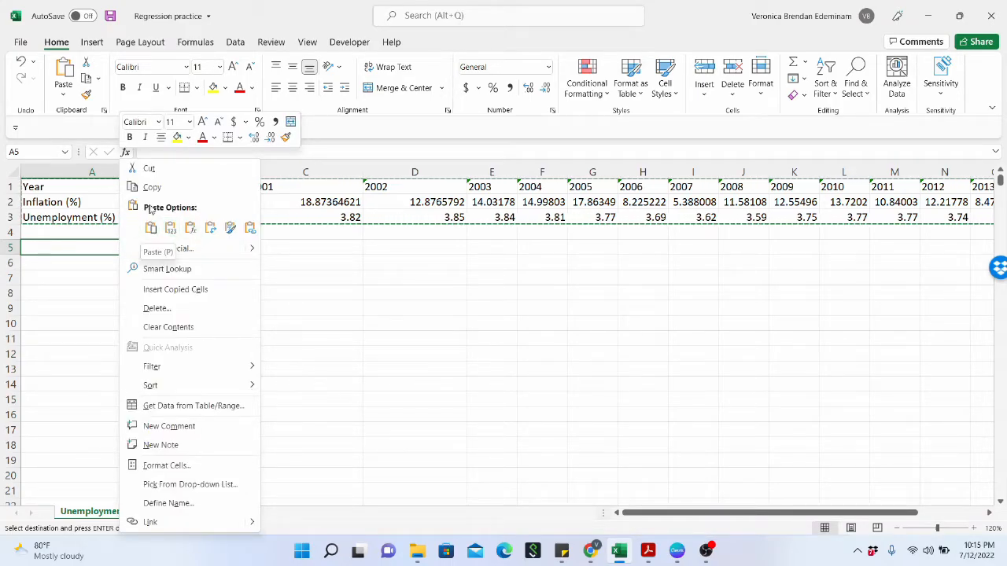
click(150, 228)
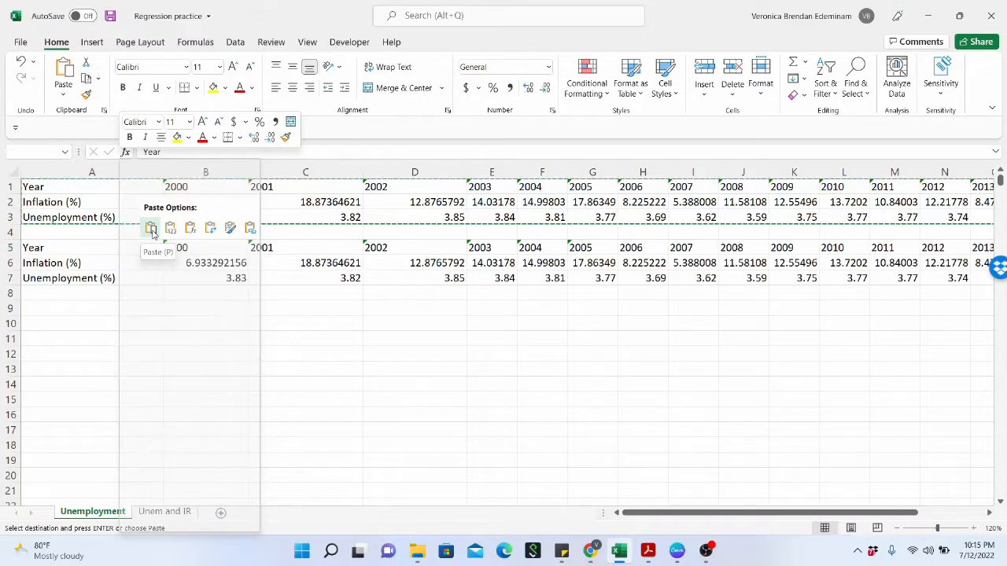
click(209, 228)
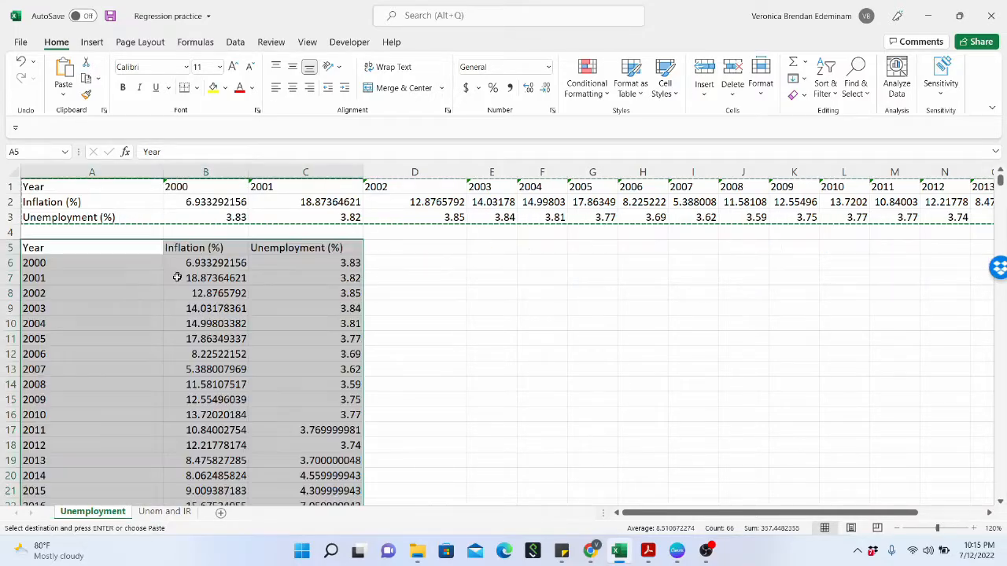
scroll(173, 303, down, 5)
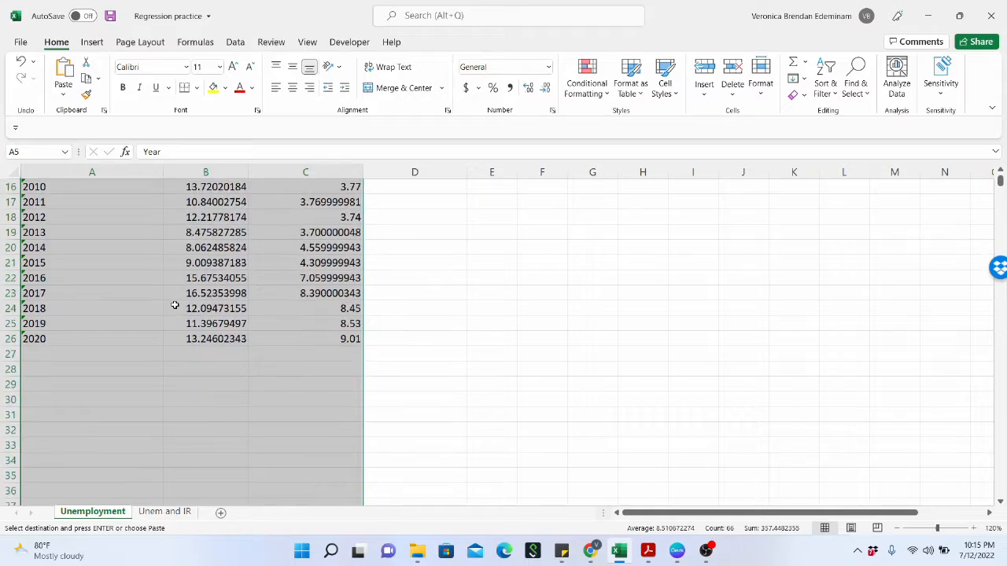
scroll(174, 305, up, 5)
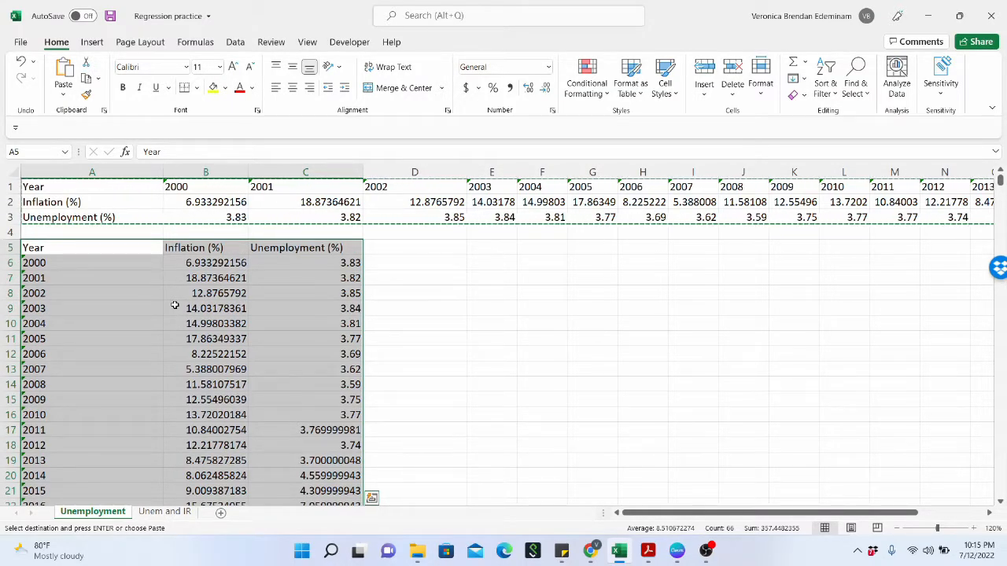
scroll(175, 305, down, 2)
scroll(175, 306, up, 2)
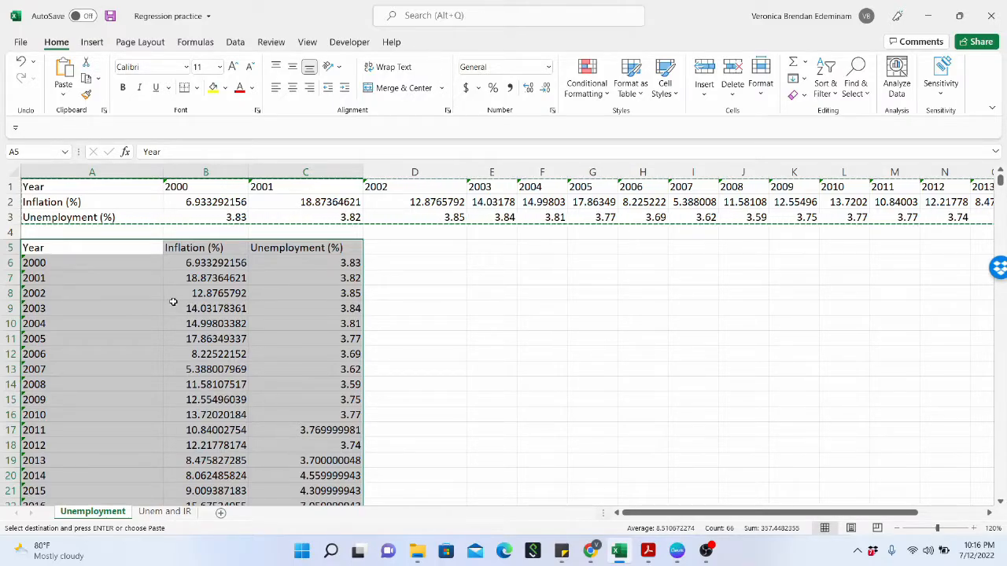
click(22, 60)
click(127, 338)
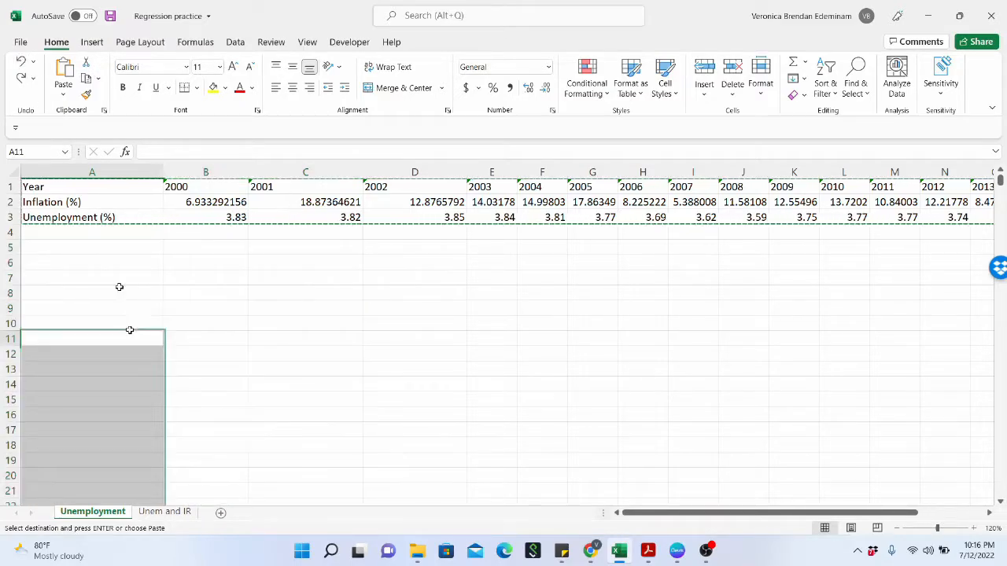
Step: Paste the copied rows with Transpose at cell A5 and narrow column A to fit the year values
click(66, 245)
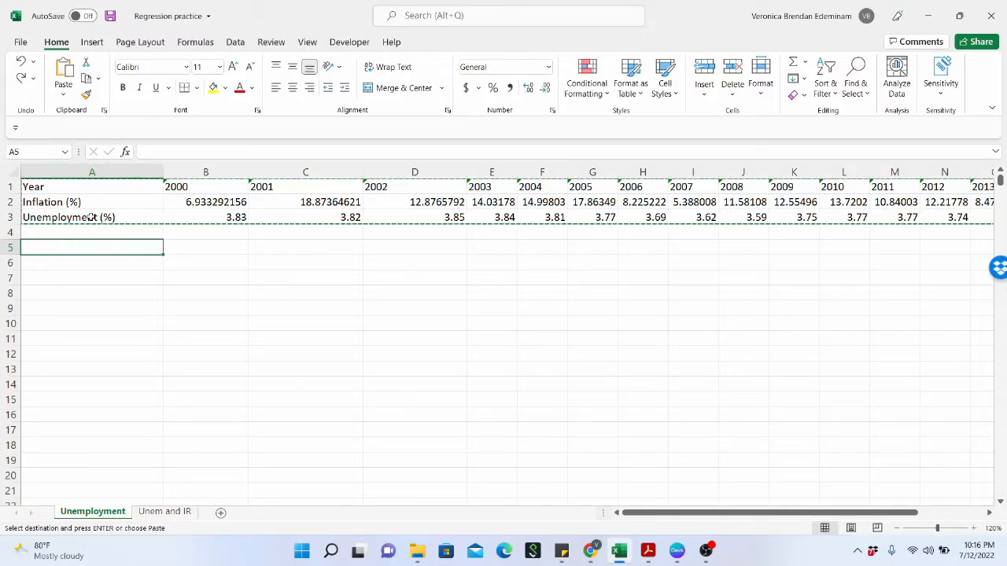
click(63, 97)
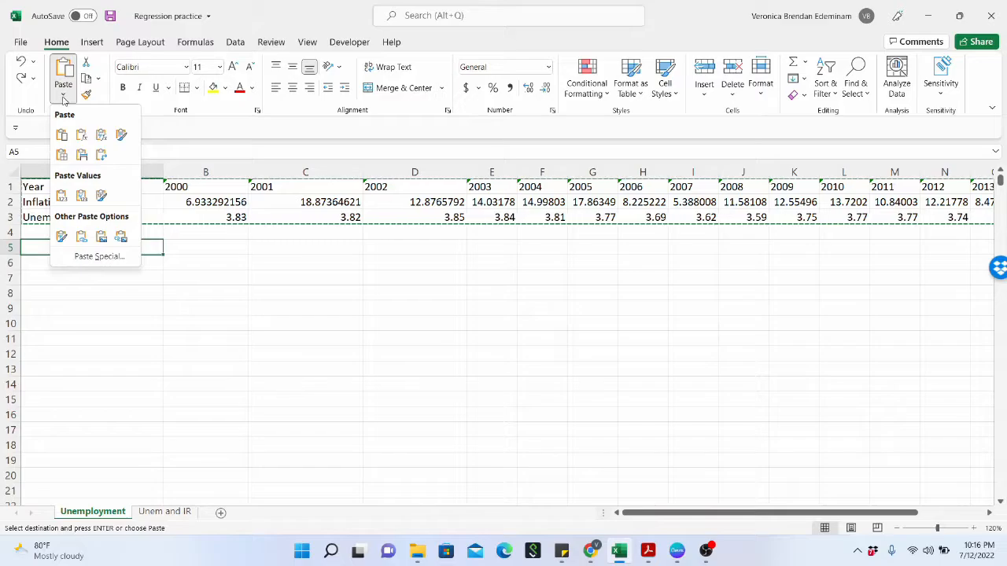
click(100, 157)
click(162, 323)
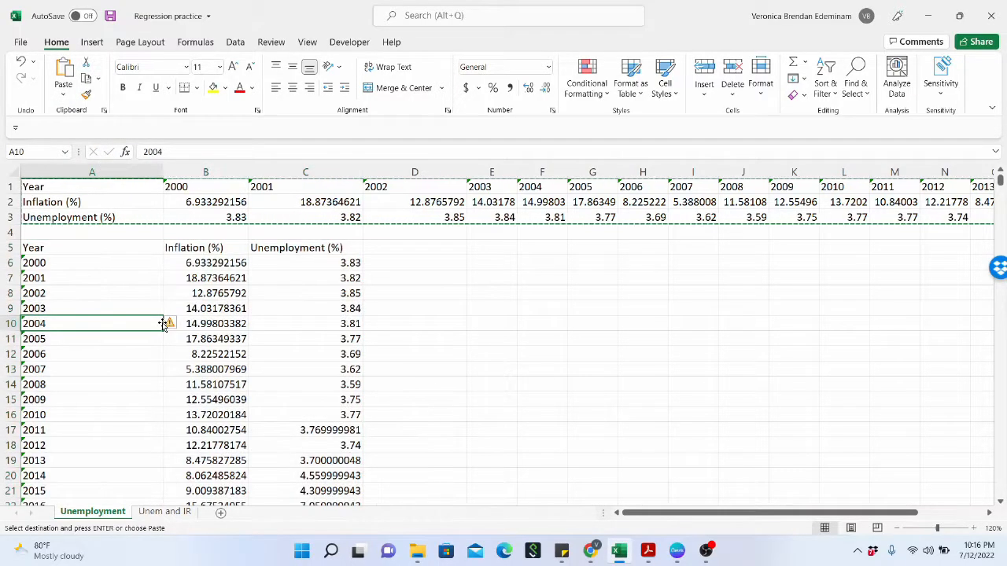
scroll(162, 323, down, 2)
scroll(162, 322, up, 2)
drag(164, 172, 96, 172)
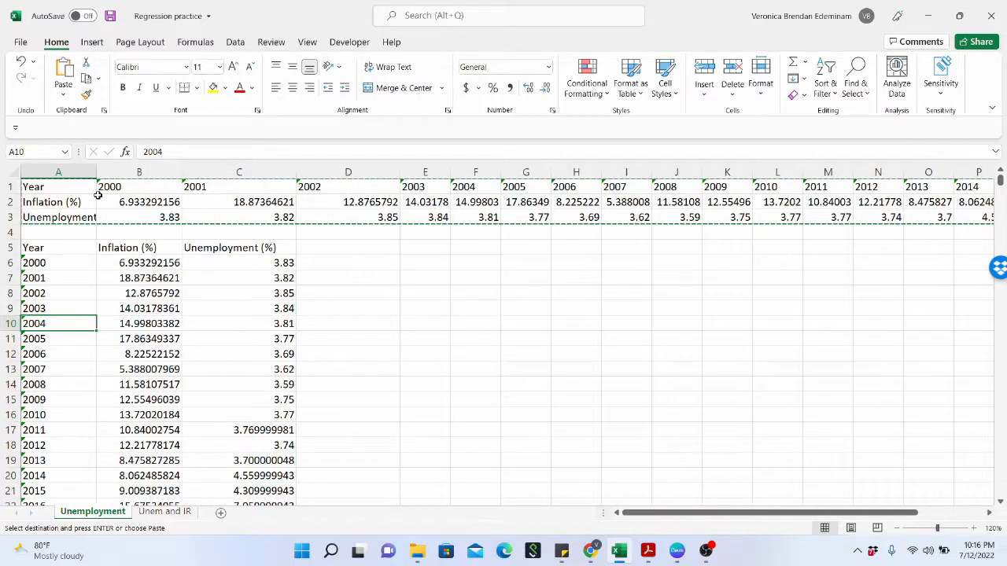
click(138, 291)
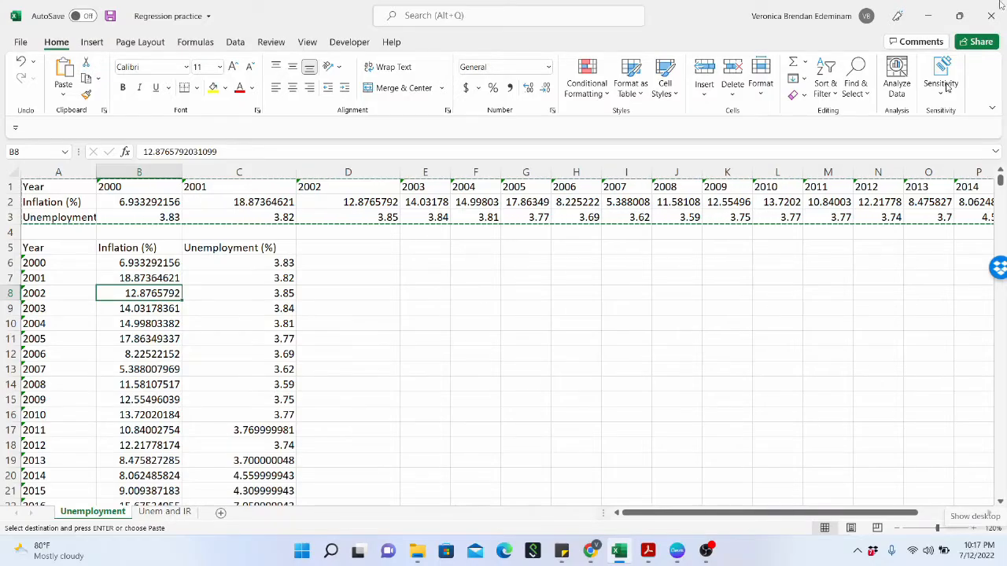
Step: Try to enable the Analysis ToolPak by selecting it in the add-ins section of the Excel options and accepting the dialog
click(236, 44)
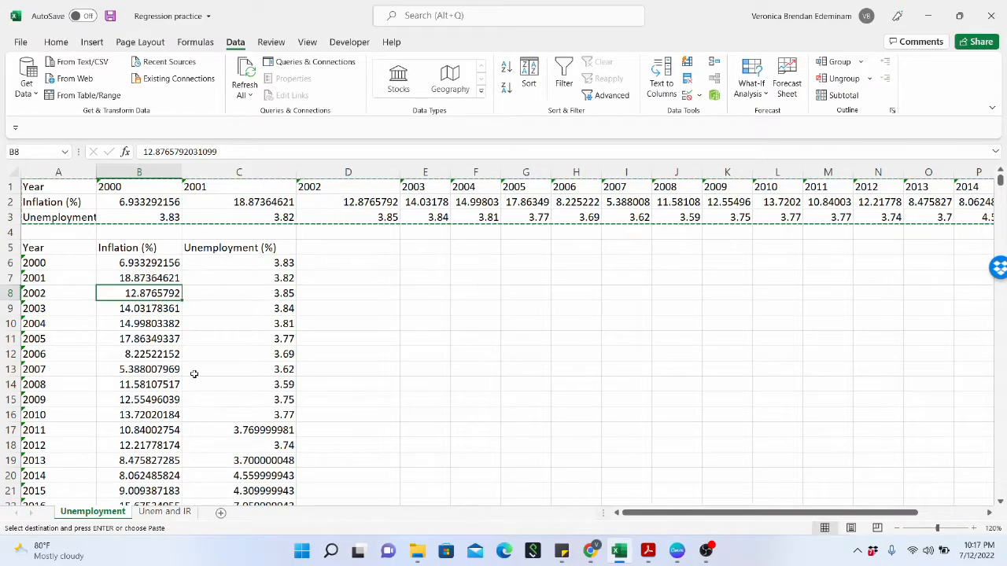
click(20, 43)
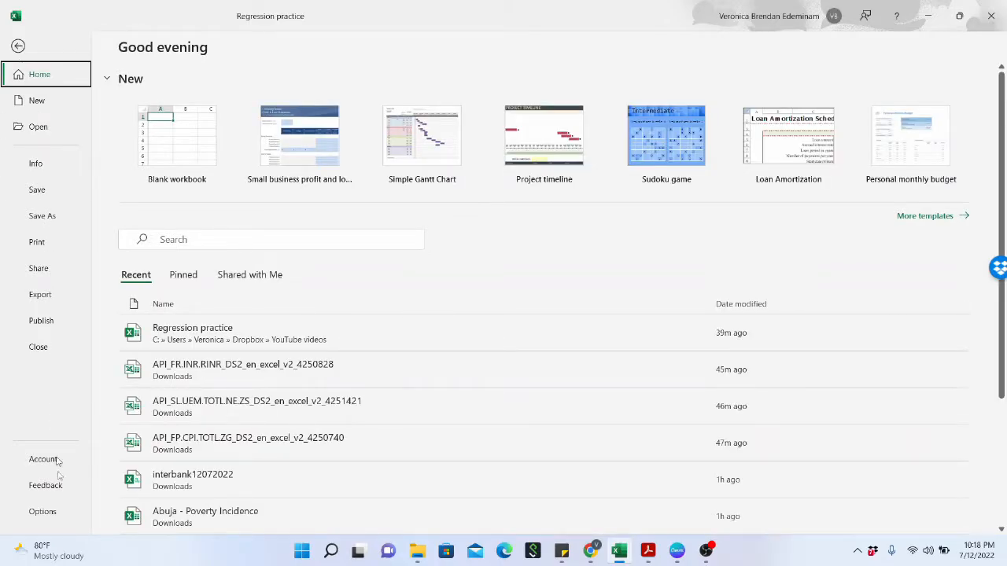
click(52, 516)
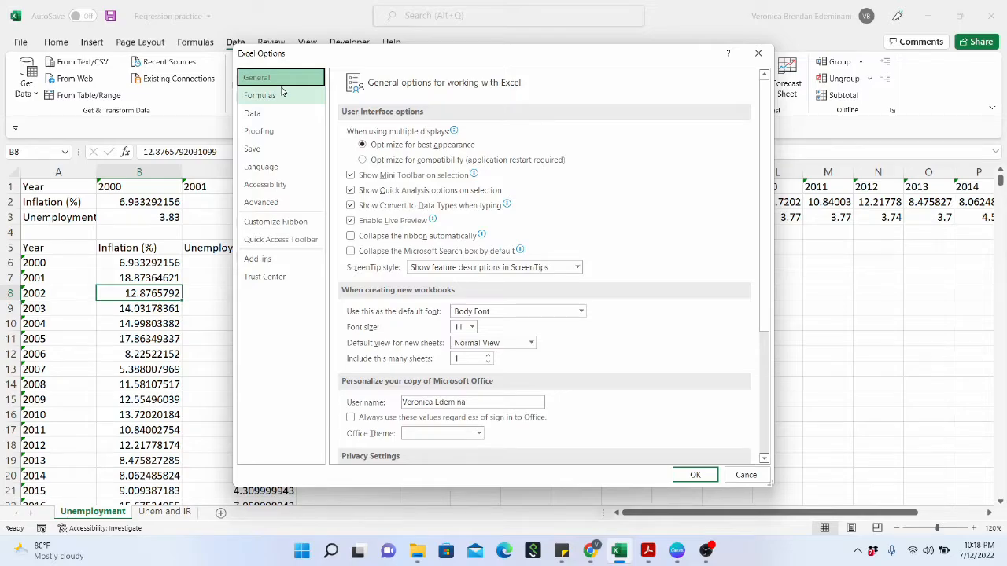
click(273, 261)
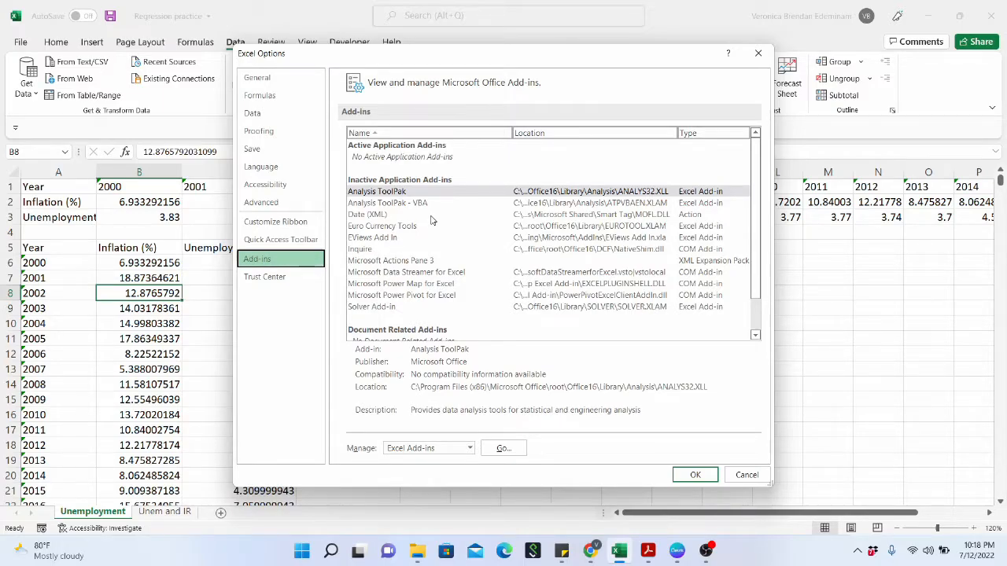
scroll(431, 221, down, 1)
scroll(431, 221, up, 1)
click(416, 194)
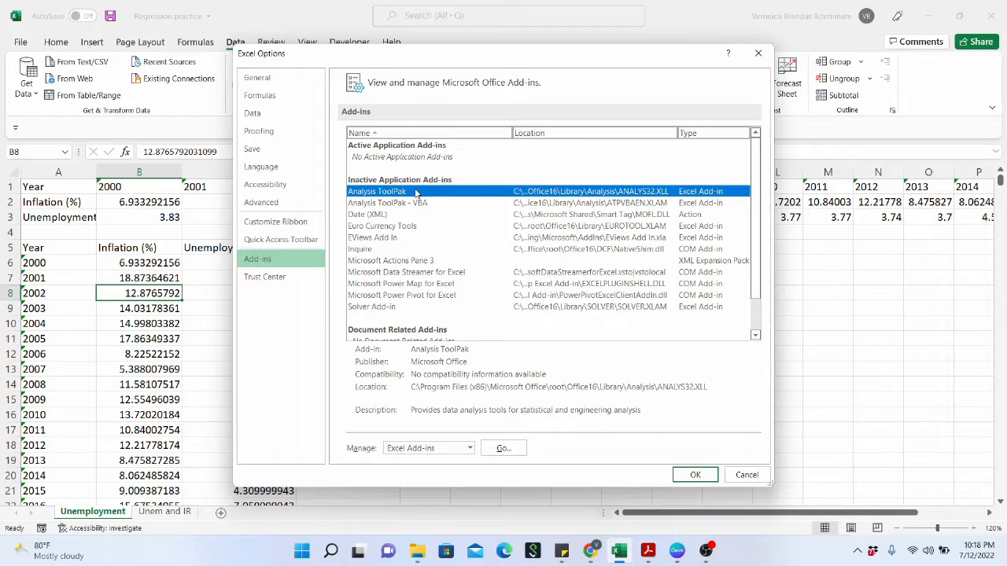
scroll(538, 299, down, 1)
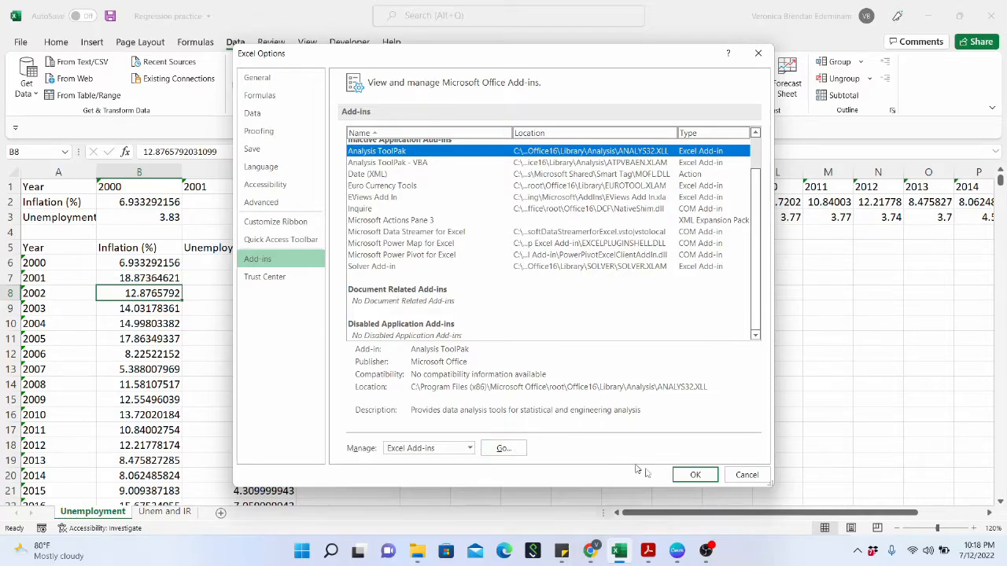
click(696, 474)
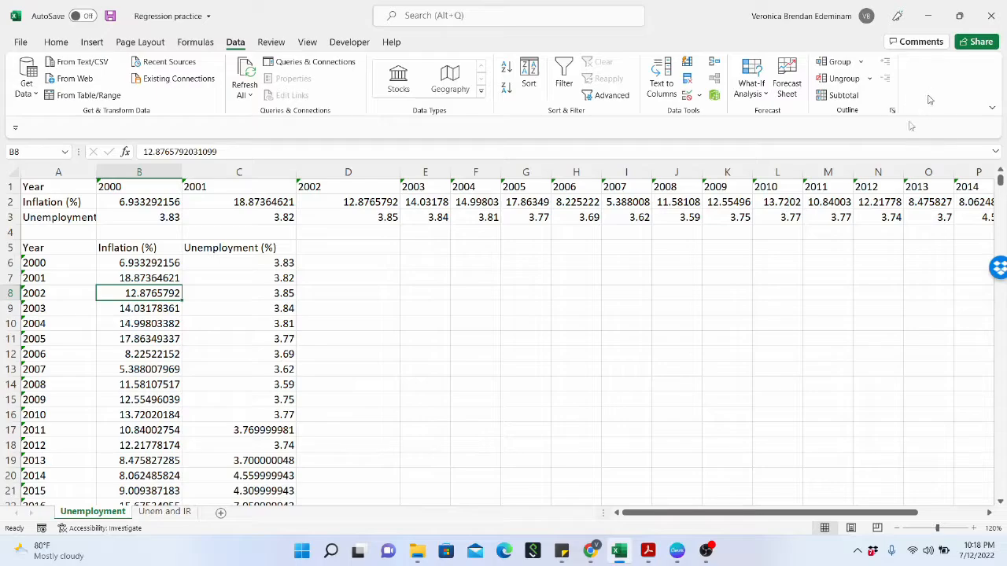
scroll(758, 225, down, 4)
scroll(744, 247, up, 4)
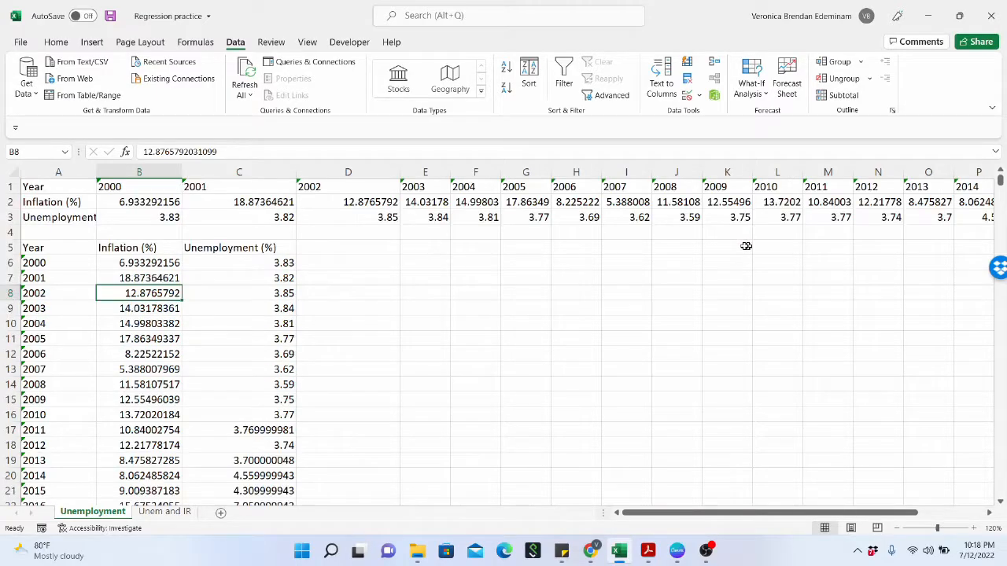
Step: Enable the Analysis ToolPak through the Excel Add-ins manager in the Excel options and confirm the selection
click(21, 44)
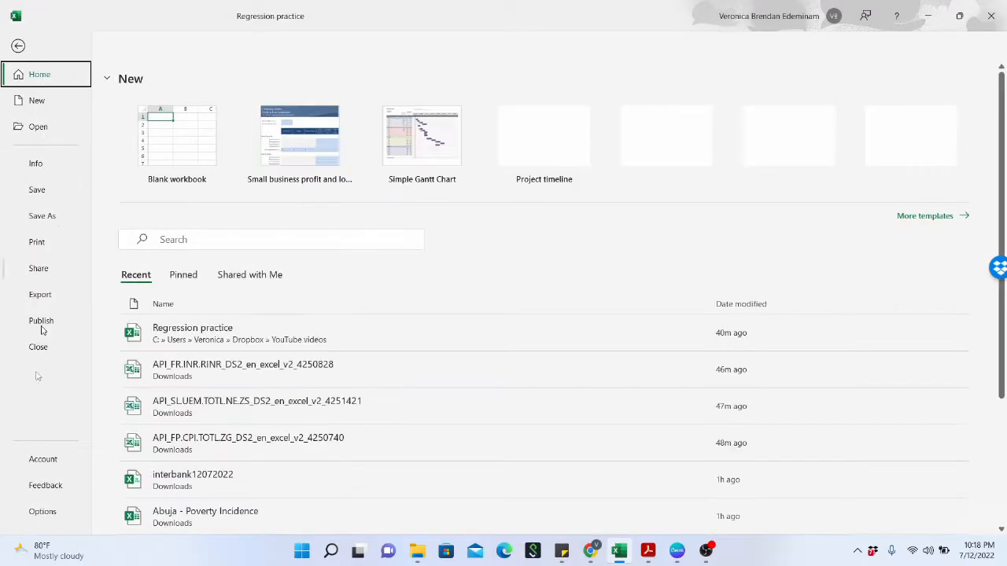
click(42, 512)
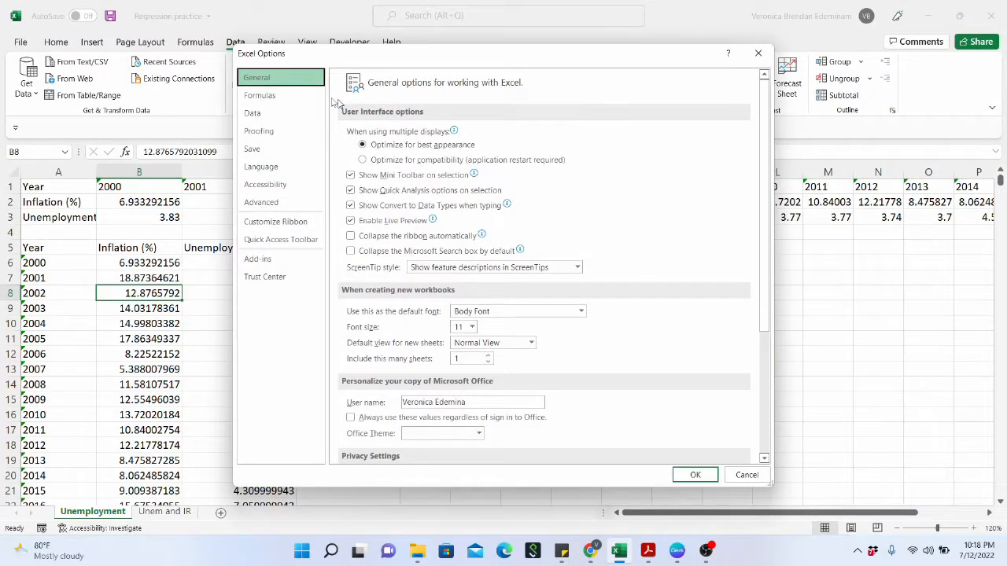
click(266, 259)
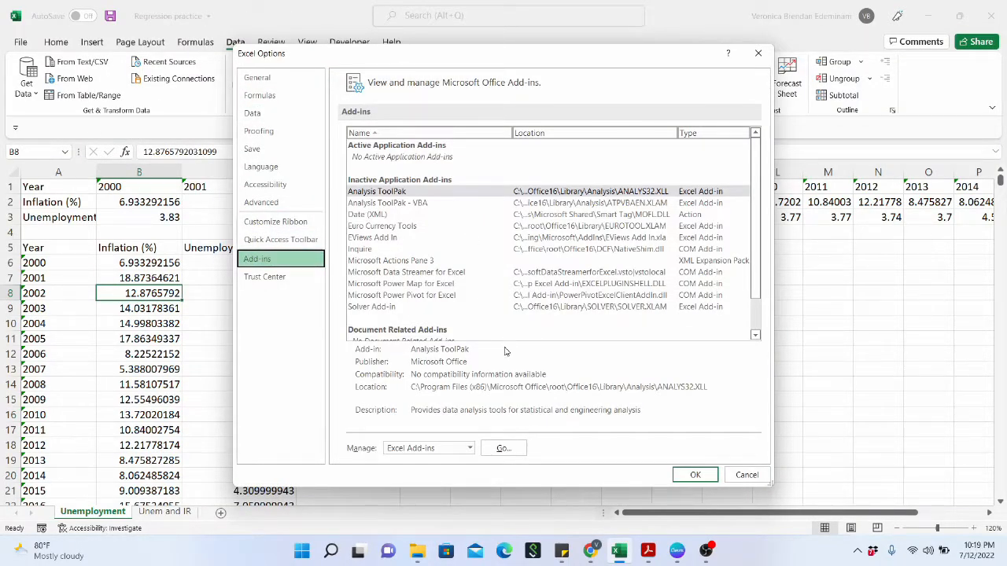
click(428, 194)
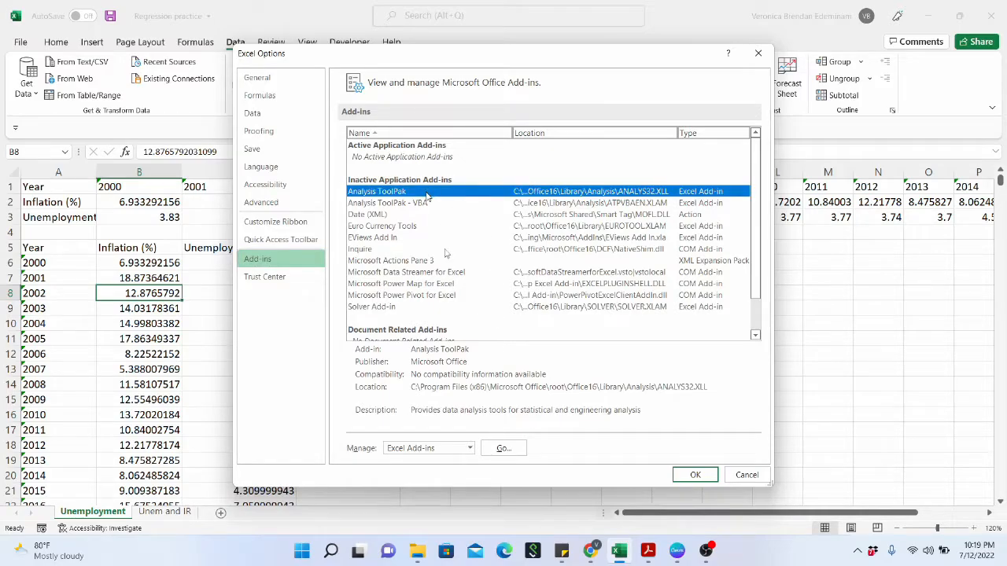
click(468, 449)
click(459, 464)
click(504, 448)
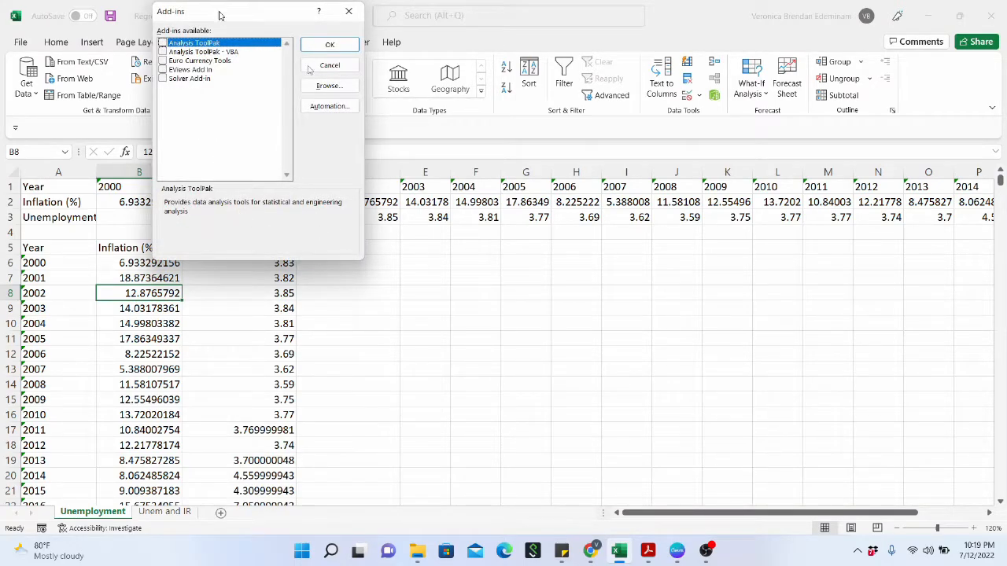
drag(213, 11, 443, 179)
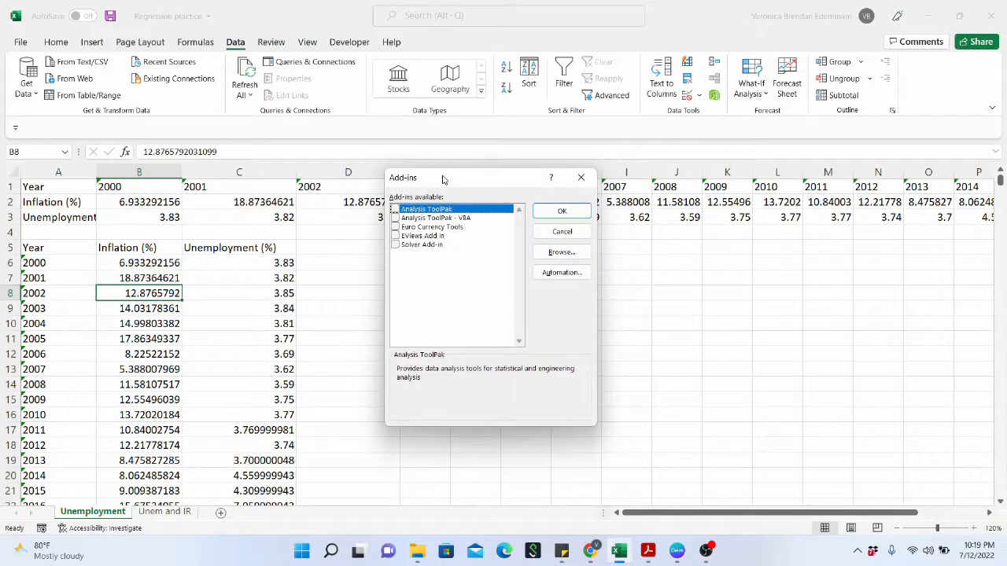
click(397, 210)
click(556, 214)
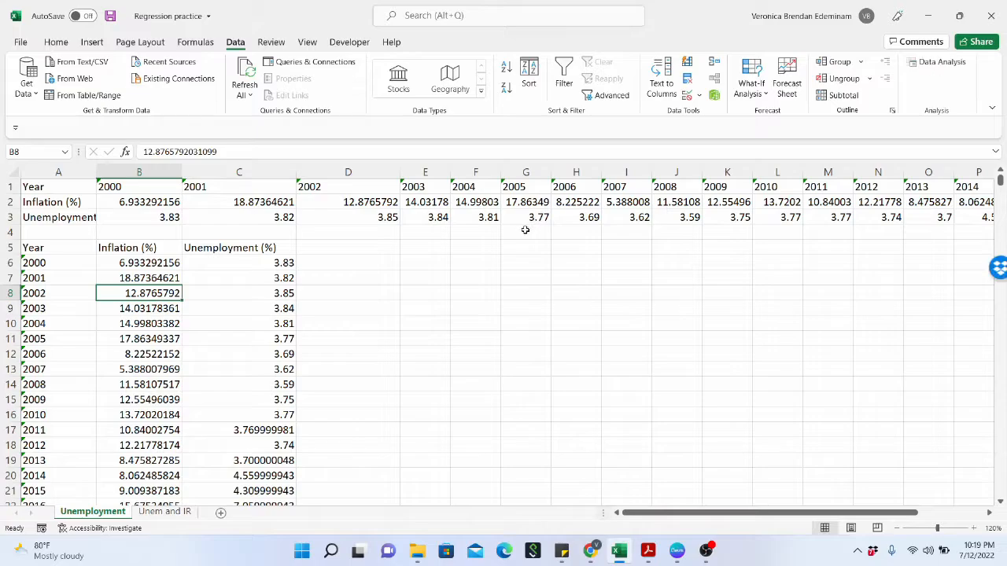
Step: Look through the list of analysis tools offered by Data Analysis, including Regression, and close it without running any
click(948, 66)
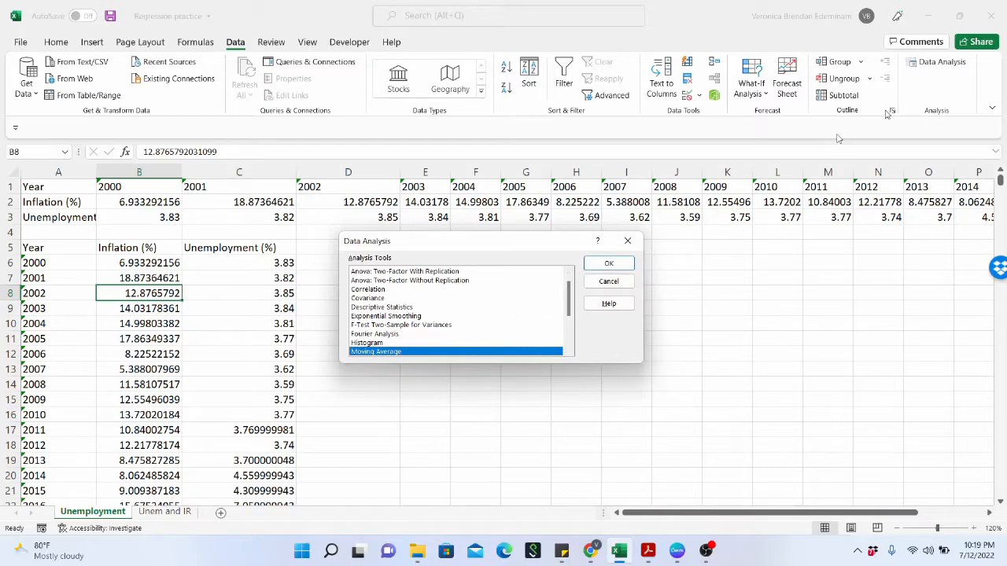
drag(568, 304, 567, 282)
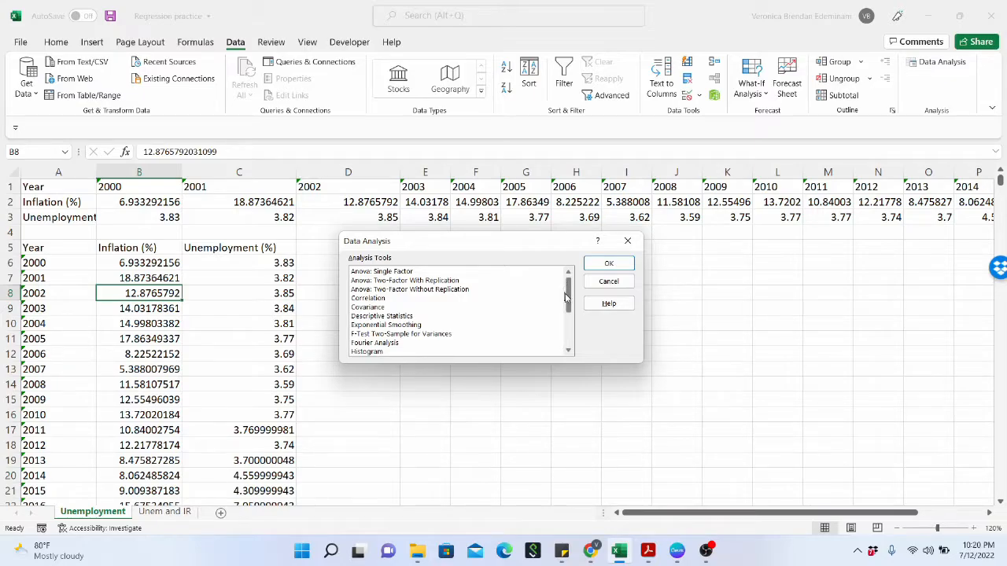
drag(568, 303, 573, 340)
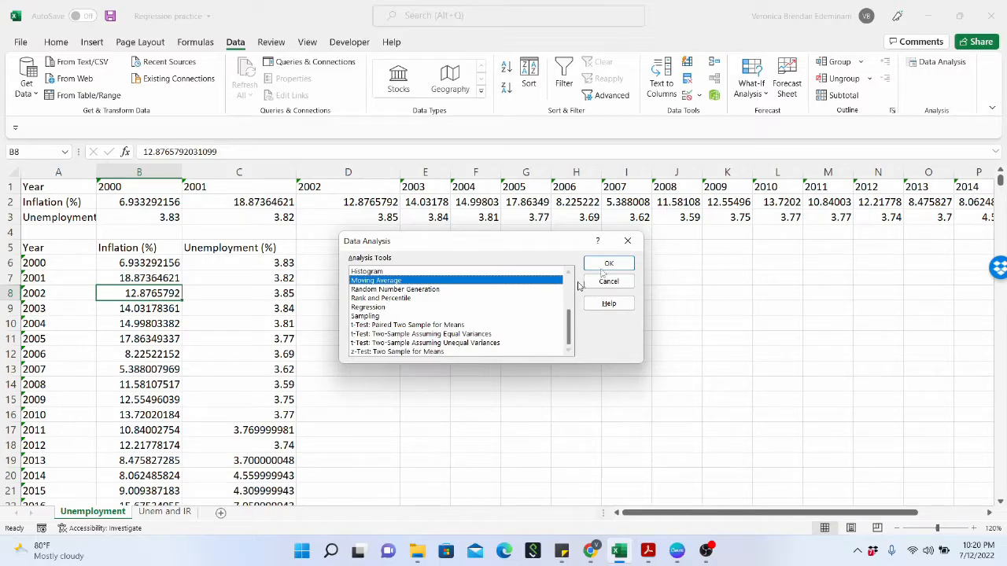
scroll(553, 272, up, 3)
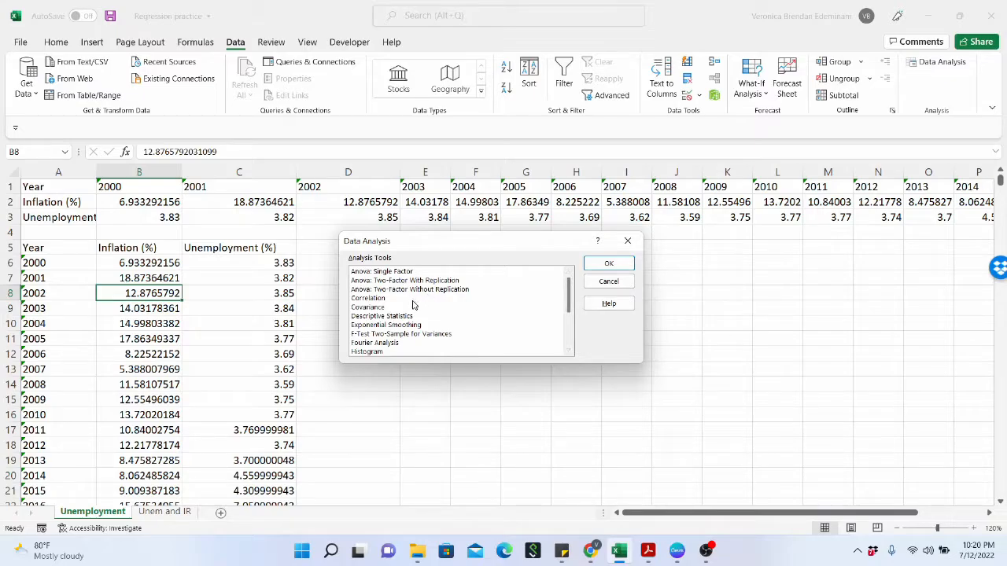
scroll(414, 307, down, 3)
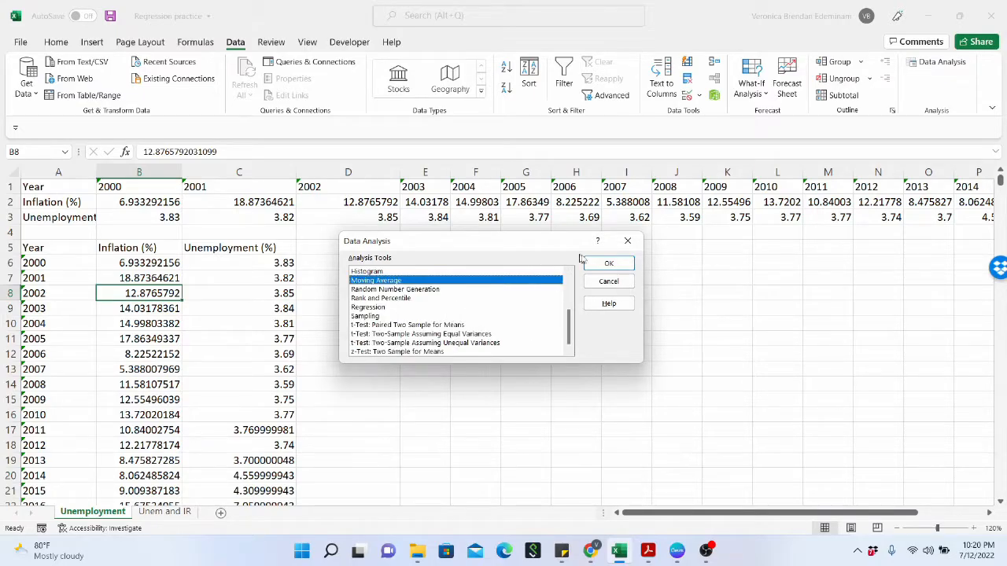
click(627, 240)
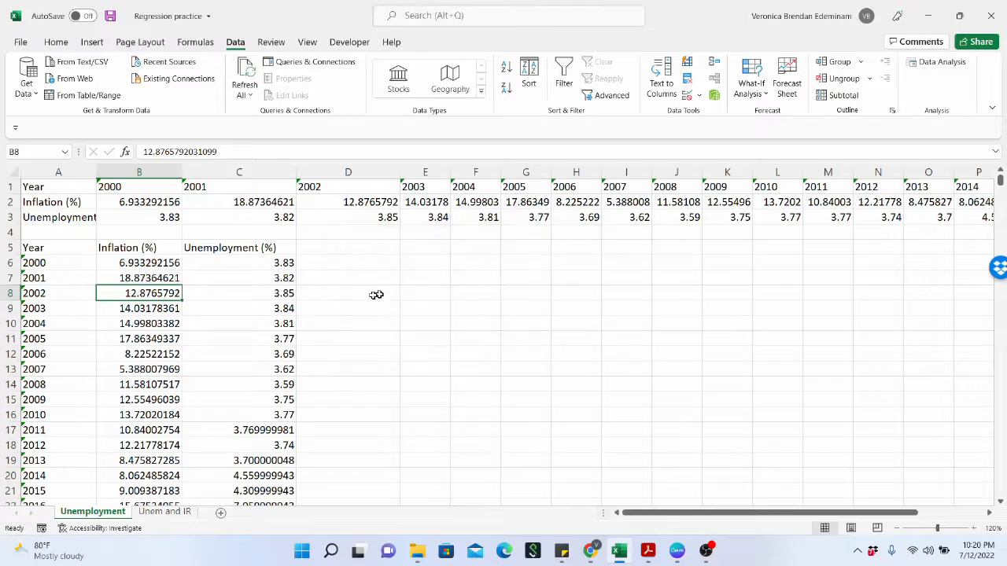
scroll(367, 294, down, 6)
scroll(366, 296, up, 6)
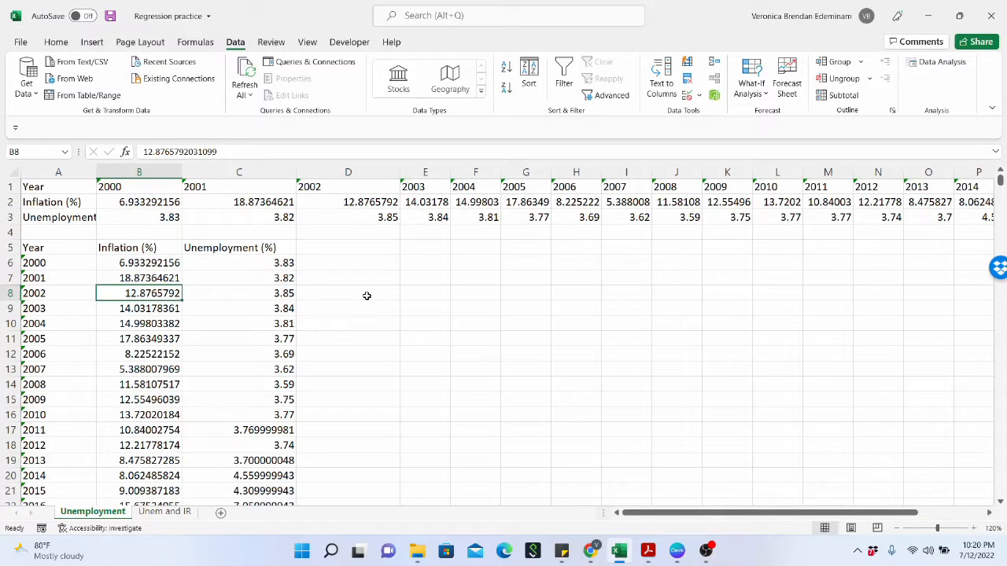